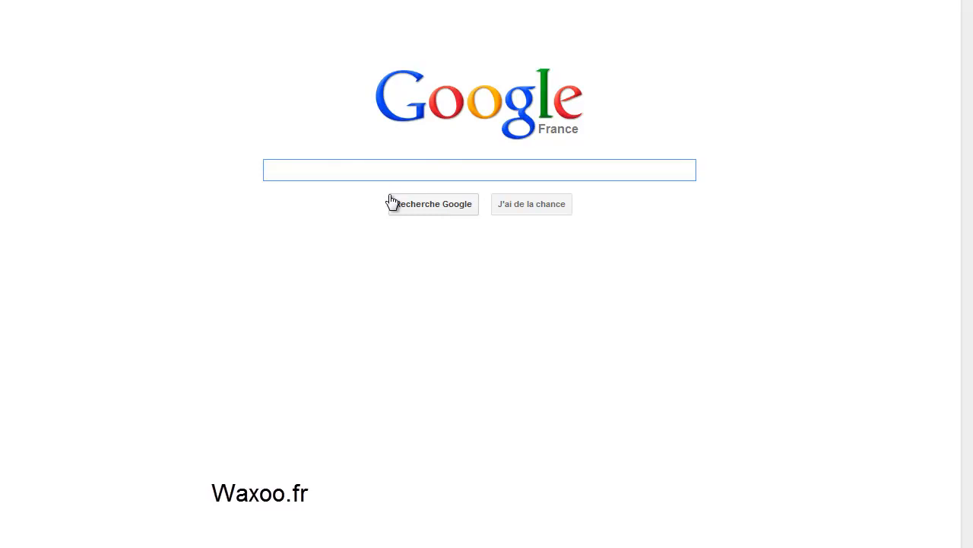
text(ho)
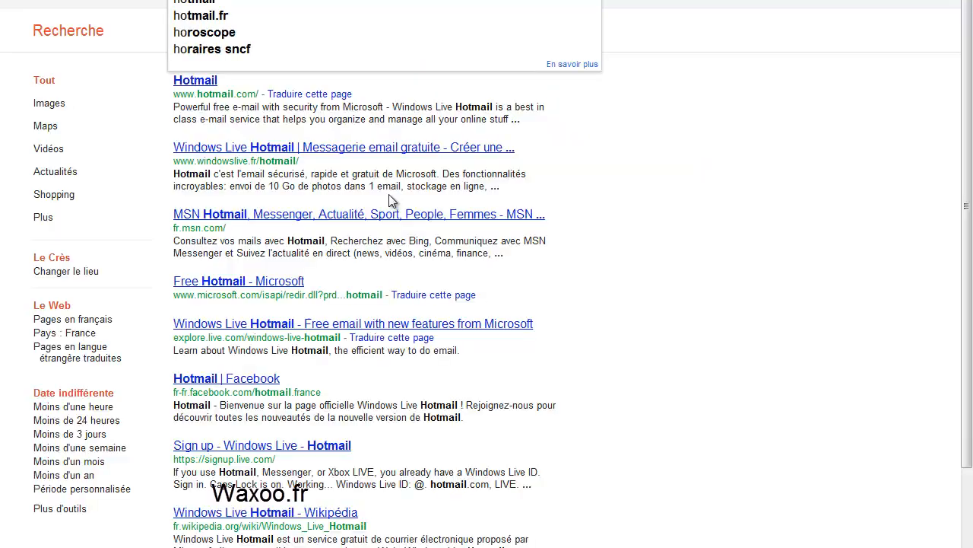
text(stgator)
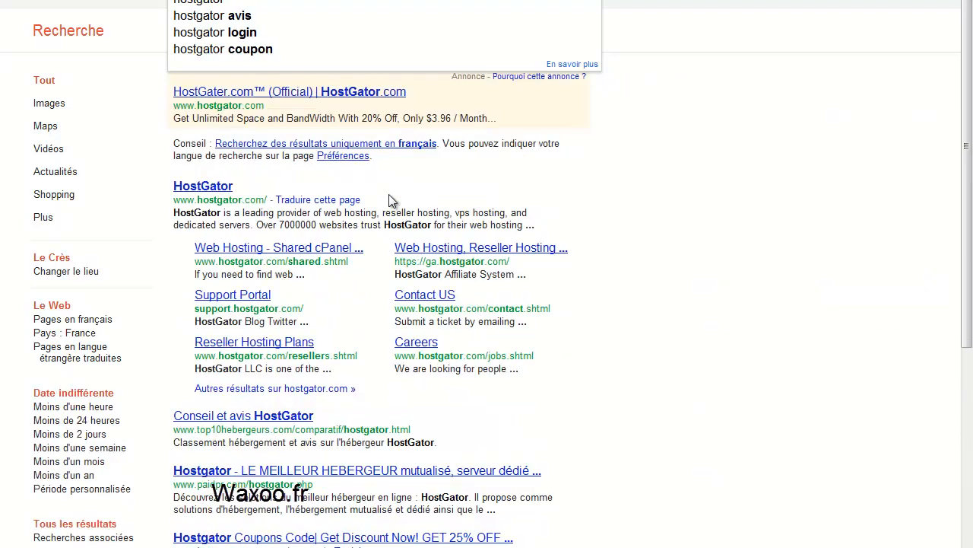
Step: Submit the Google search for hostgator
key(Return)
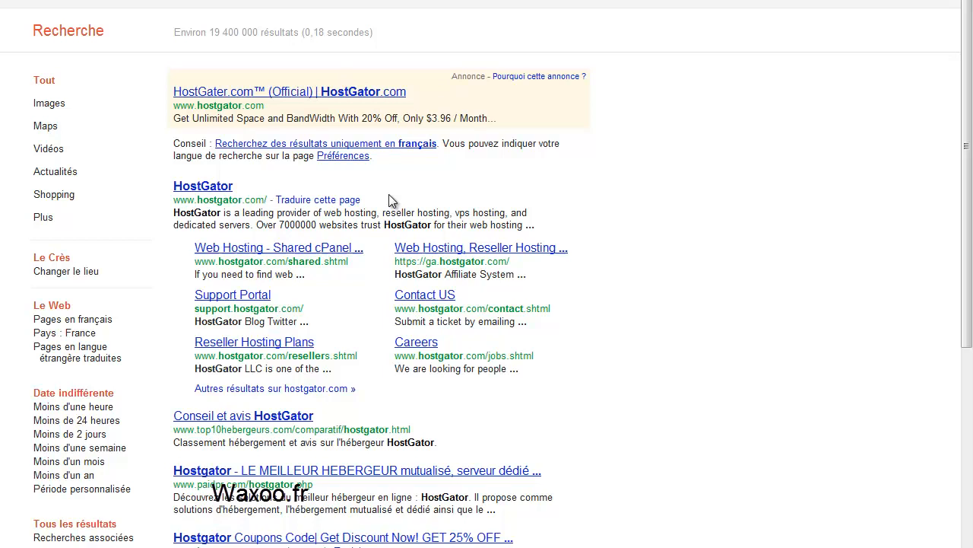
mouse_move(203, 196)
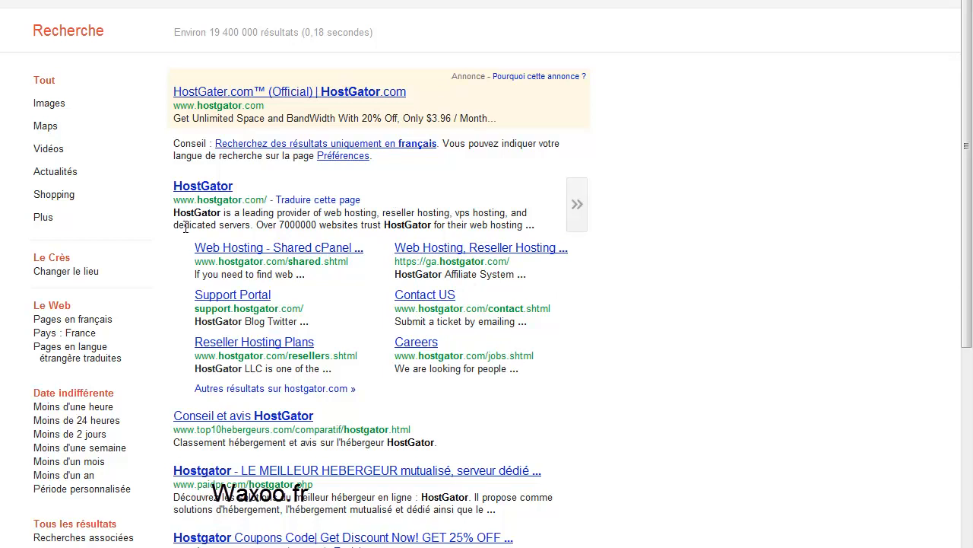
Step: Go from the Google result to HostGator's Web Hosting page showing Hatchling, Baby and Business plans
click(198, 192)
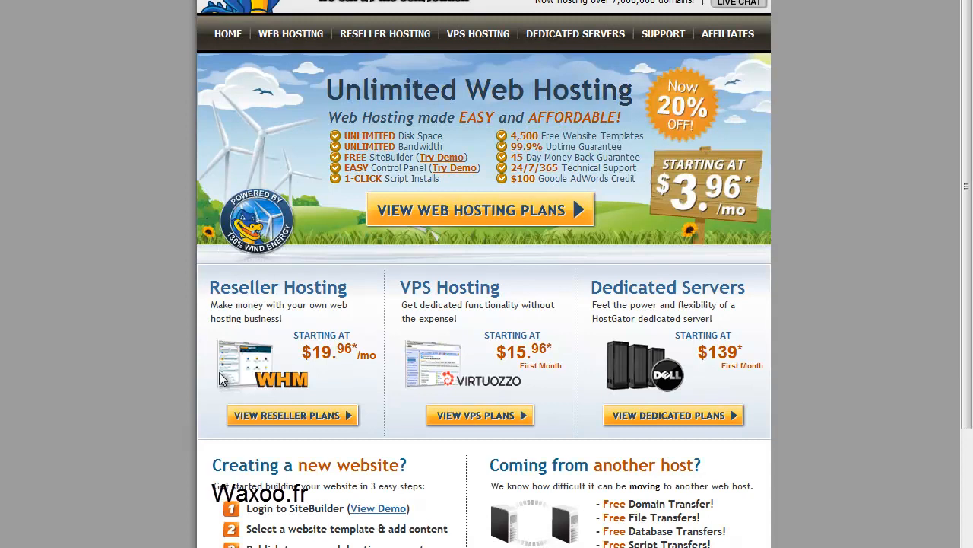
click(277, 38)
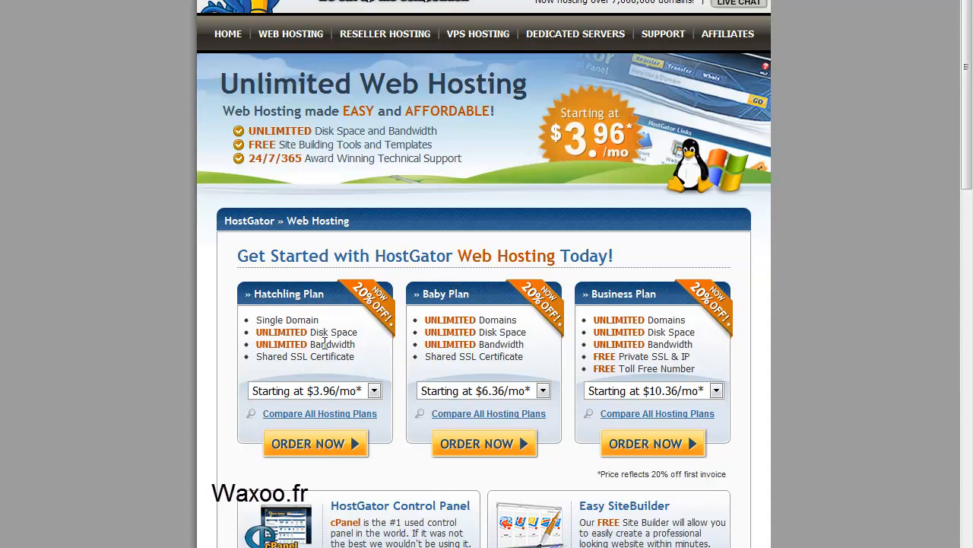
drag(319, 327, 278, 328)
click(279, 329)
Step: Order the Hatchling plan and enter waxoo.fr as the existing domain name
click(311, 445)
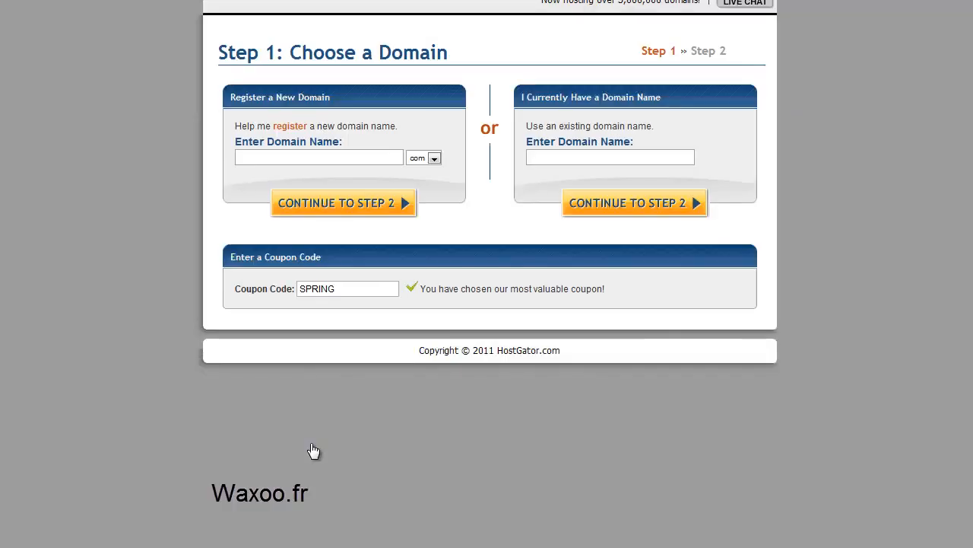
click(550, 157)
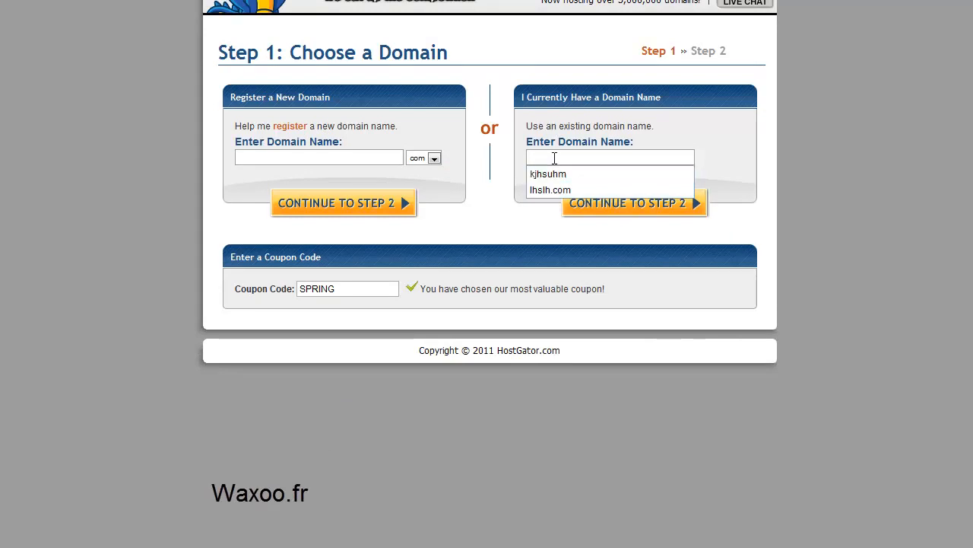
text(waxoo)
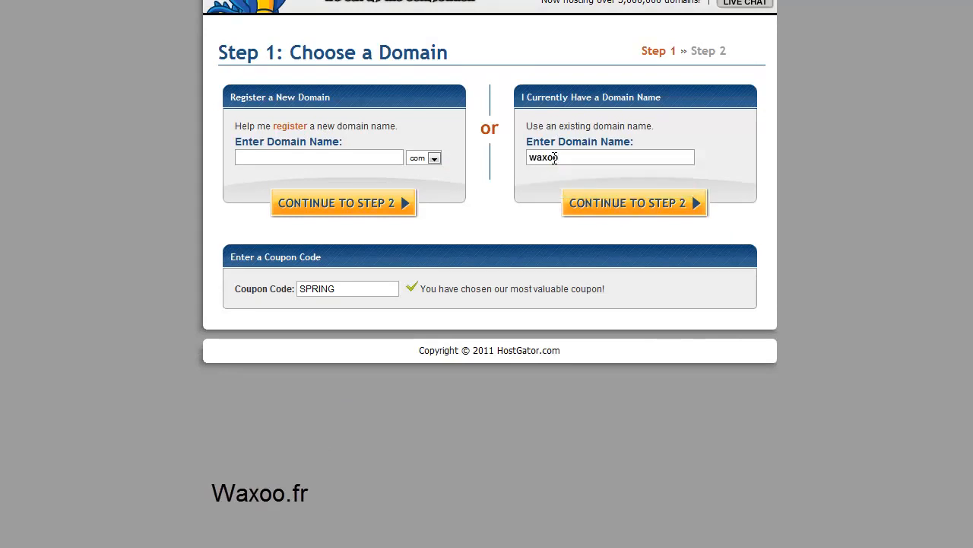
text(.fr)
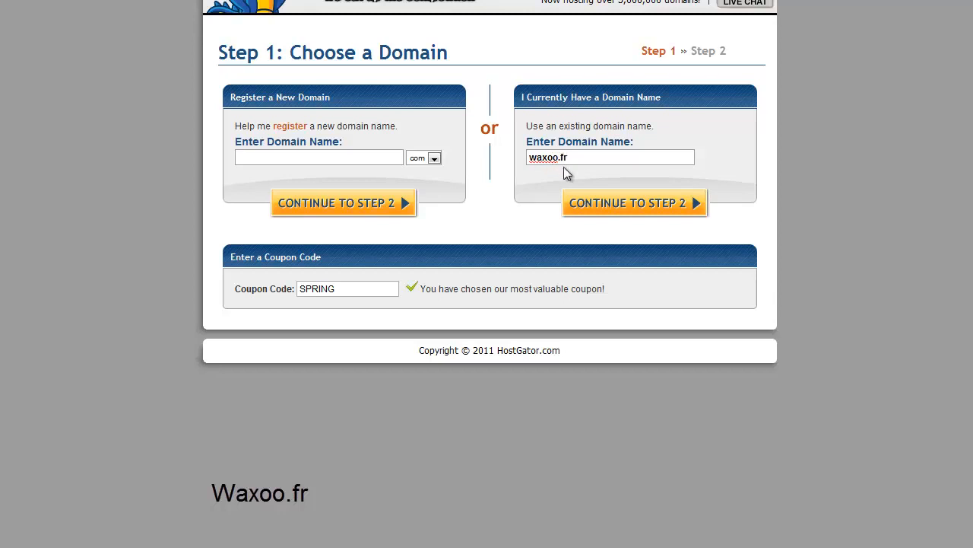
Step: Replace the SPRING coupon code with WAXOODOTFR from the autocomplete suggestions
click(330, 290)
double_click(330, 291)
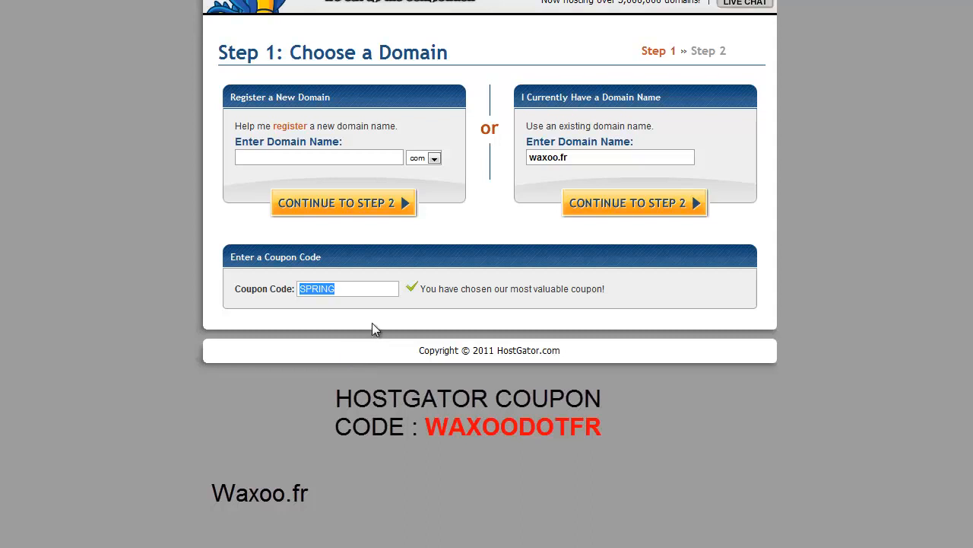
text(wa)
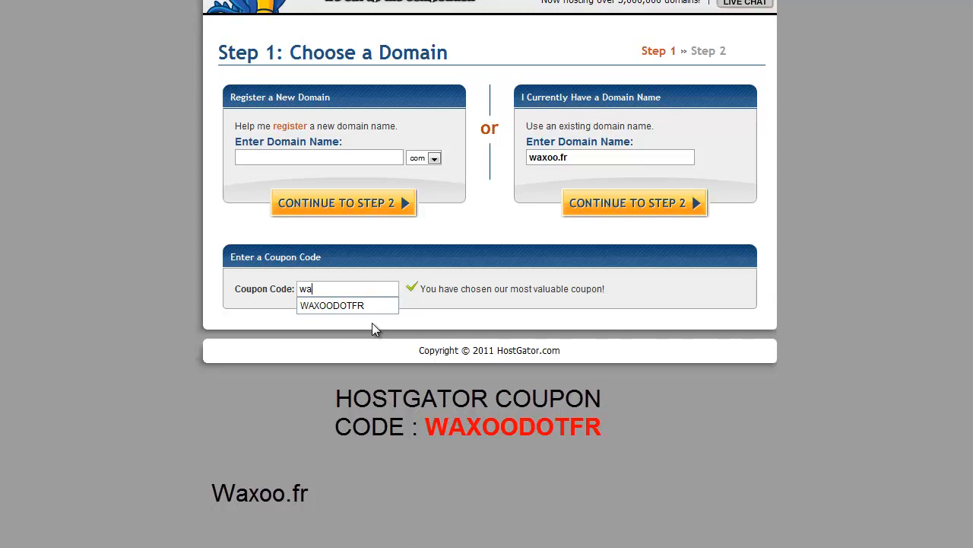
text(xoo)
key(Down)
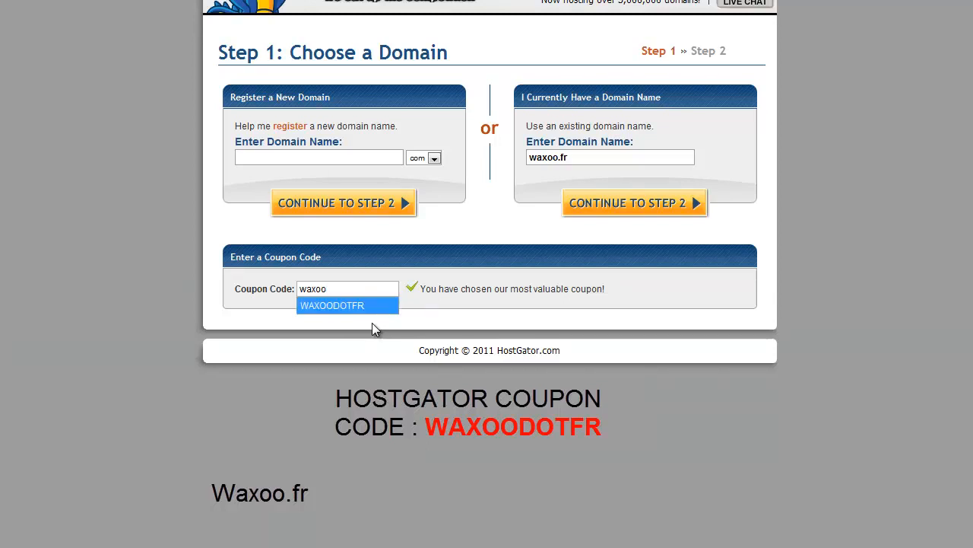
key(Return)
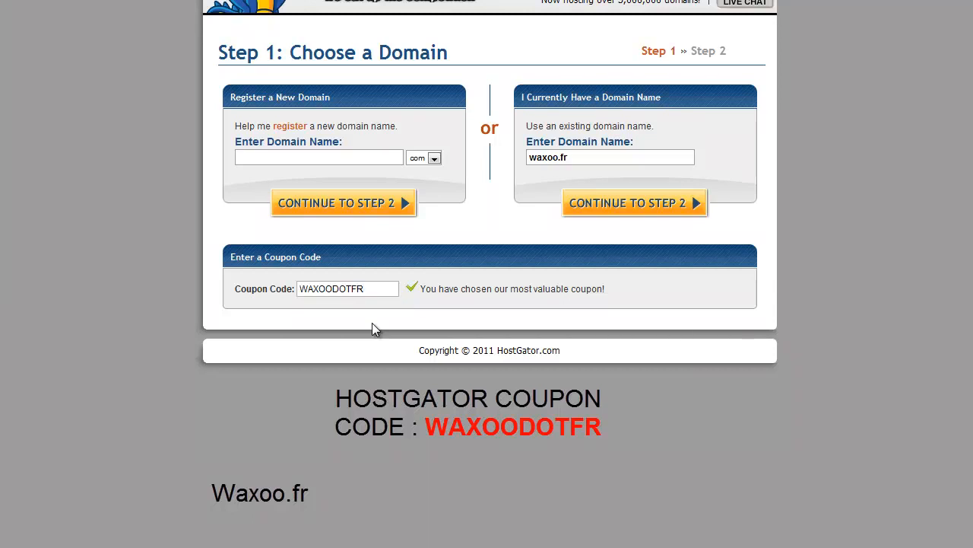
double_click(387, 288)
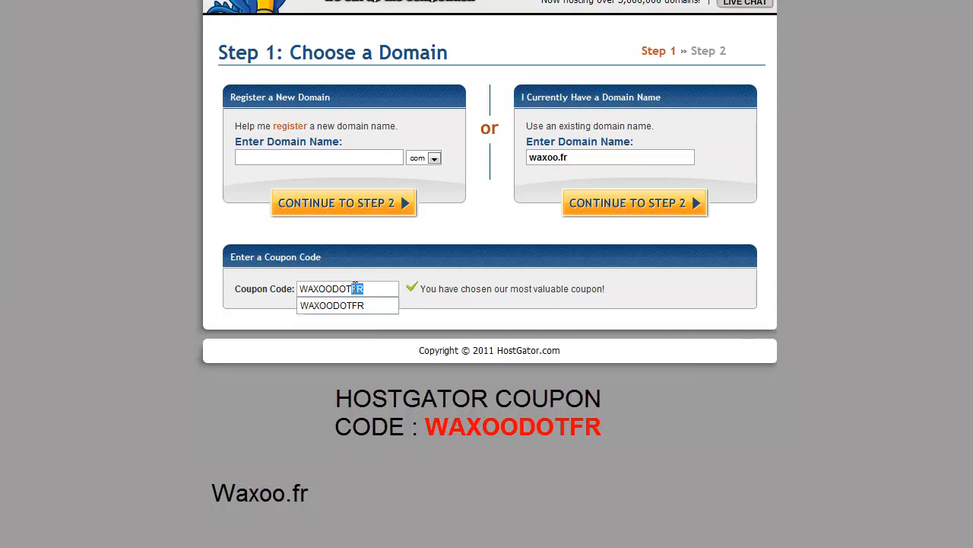
click(339, 287)
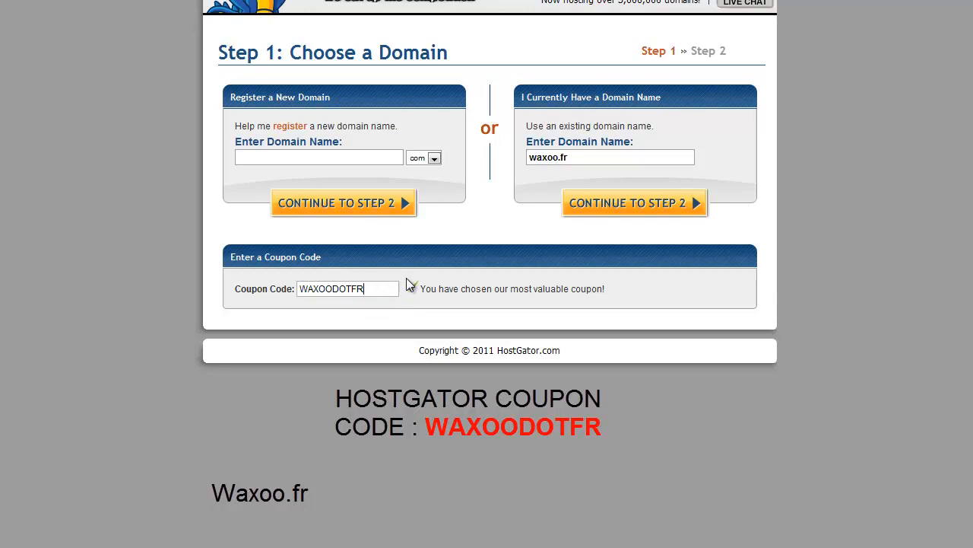
Step: Continue to Billing Information and choose PayPal as the payment method
click(652, 207)
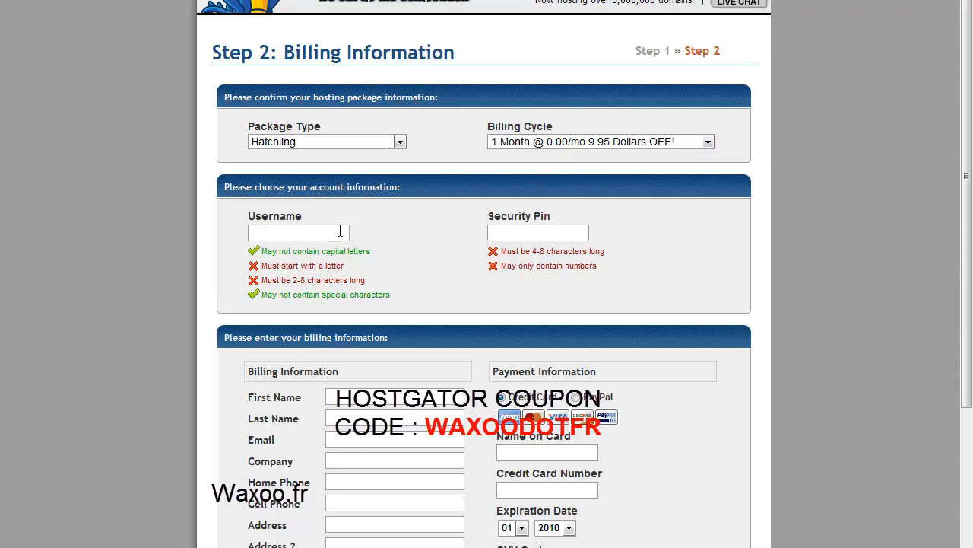
scroll(467, 312, down, 4)
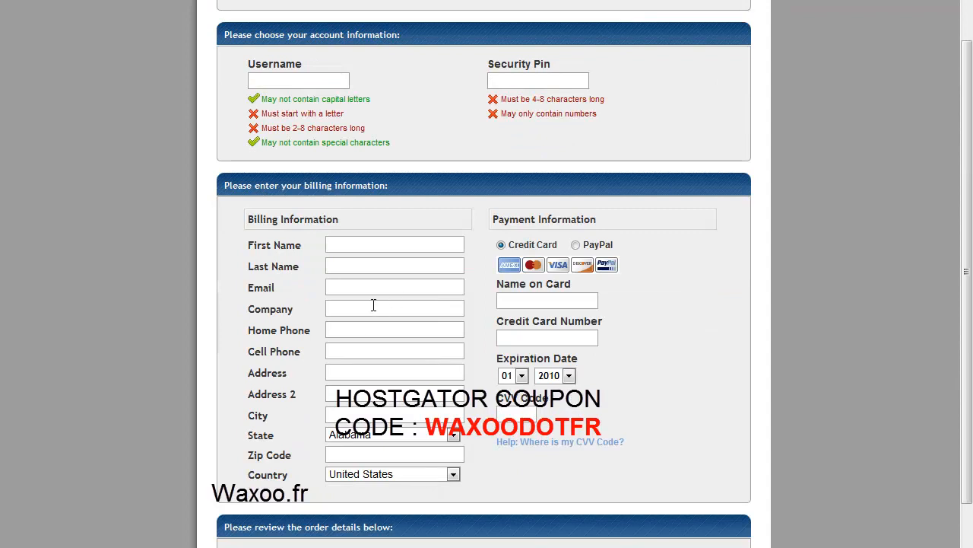
click(575, 244)
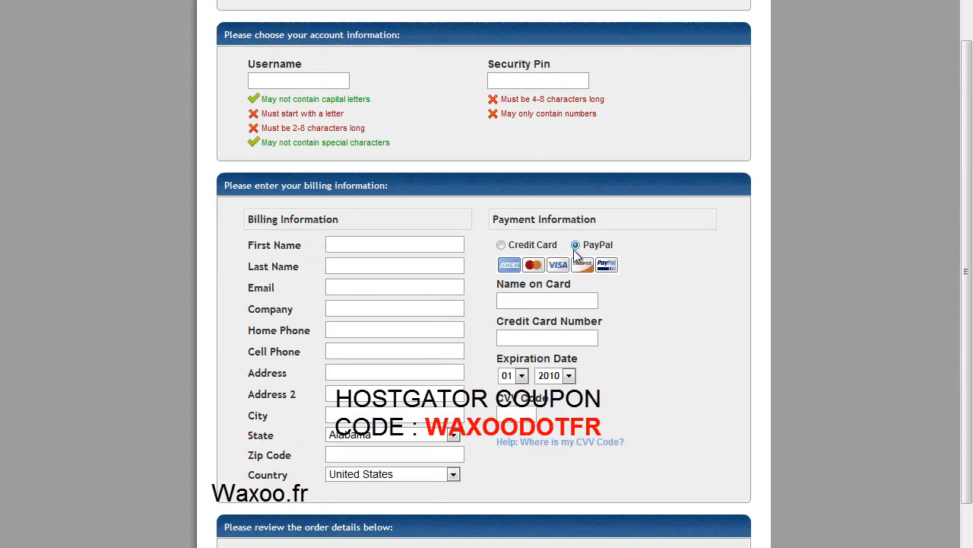
scroll(578, 317, down, 4)
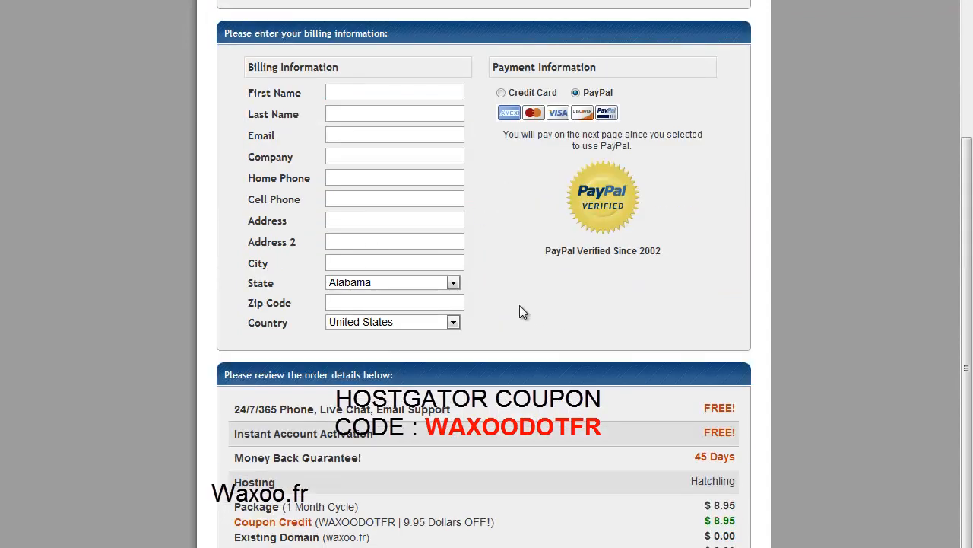
scroll(487, 300, down, 2)
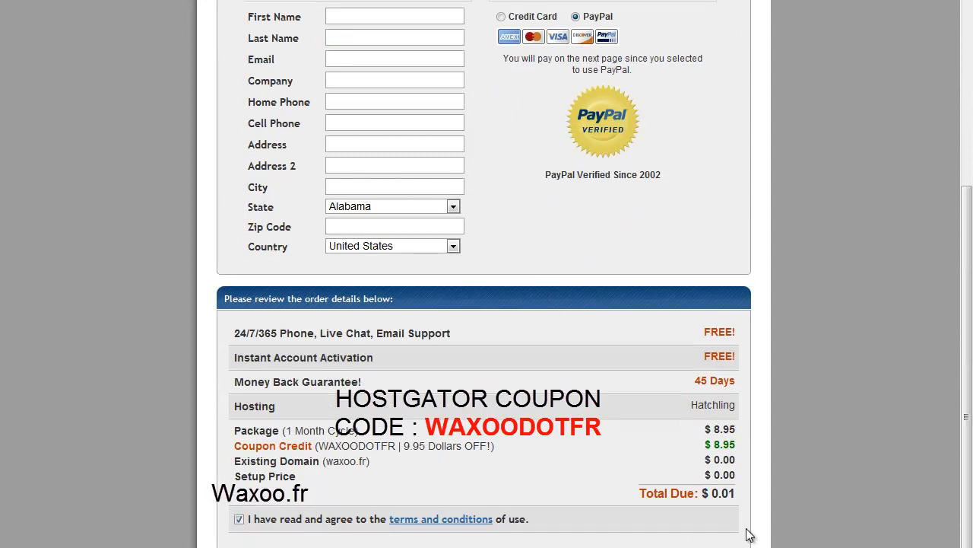
drag(736, 495, 712, 494)
drag(735, 493, 715, 493)
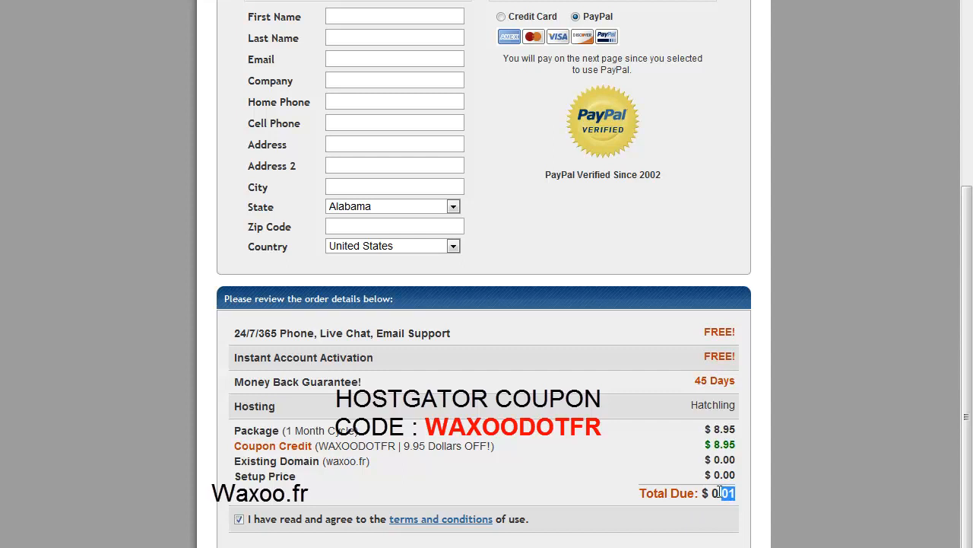